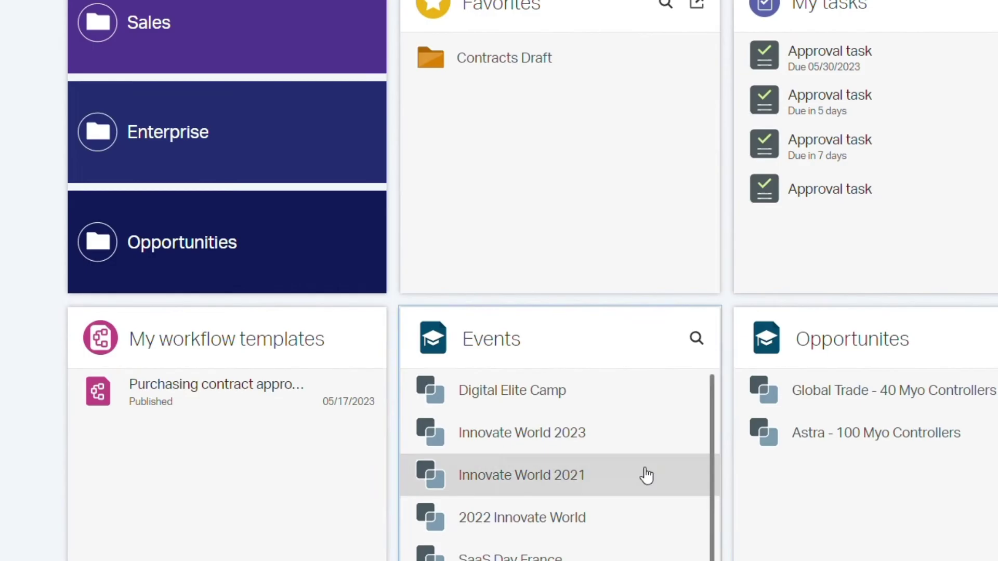
Open the 'Purchasing contract approval workflow' template from the My workflow templates widget
click(234, 413)
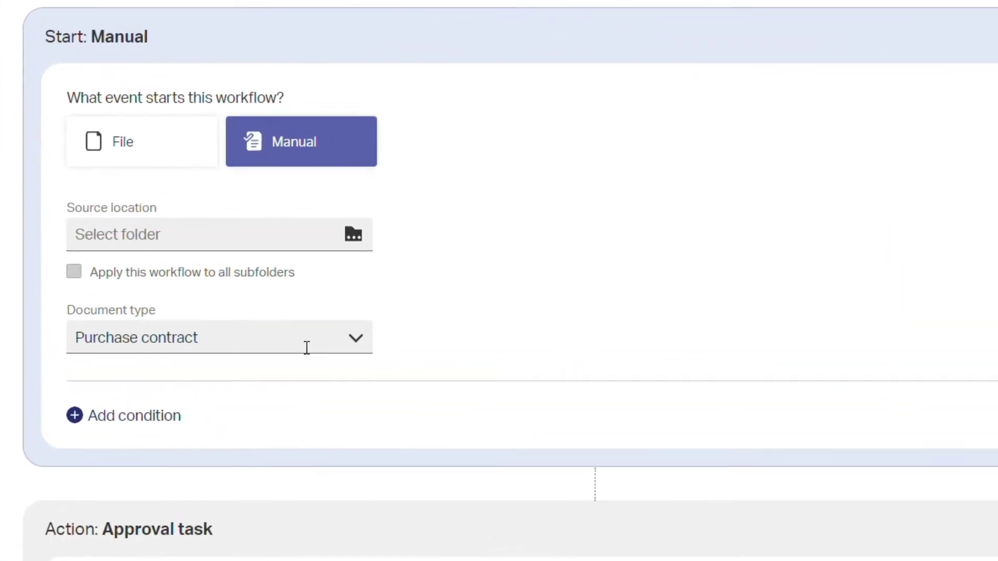
scroll(403, 304, down, 5)
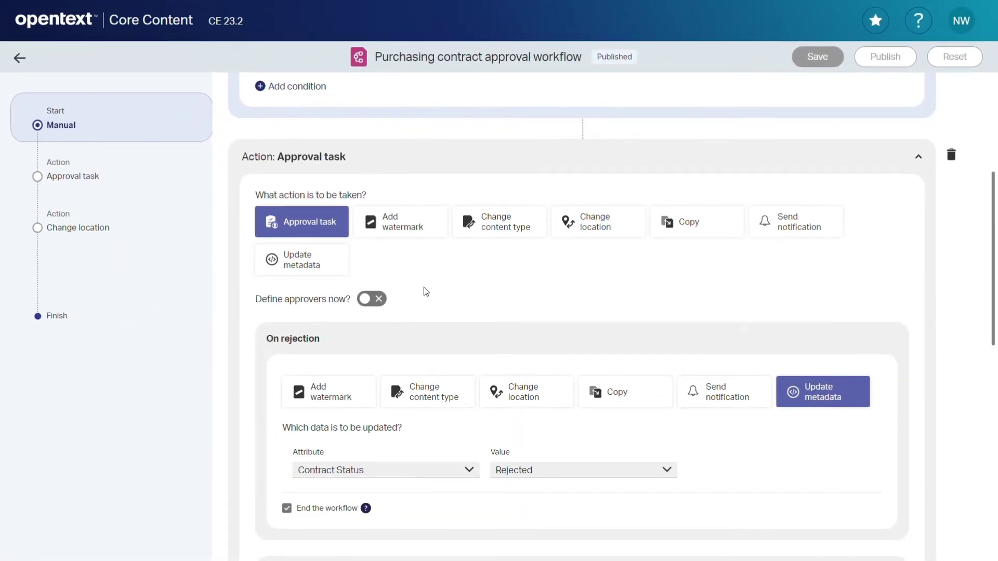
scroll(424, 287, down, 3)
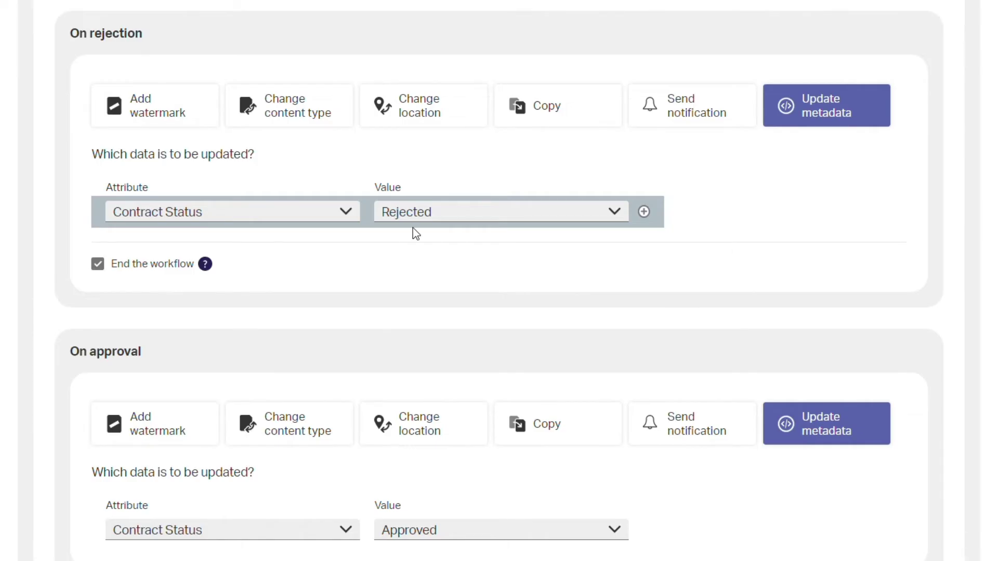
scroll(412, 227, down, 4)
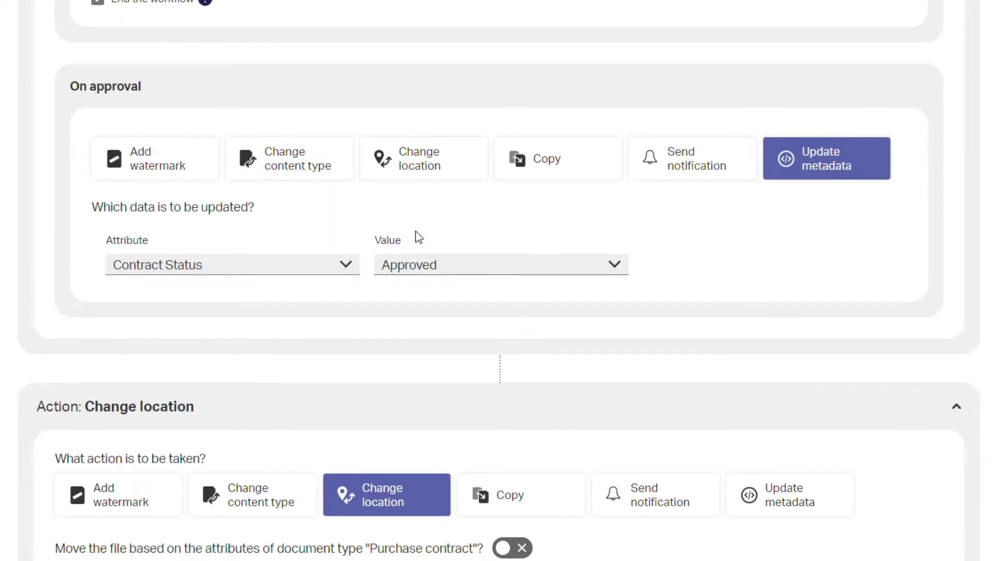